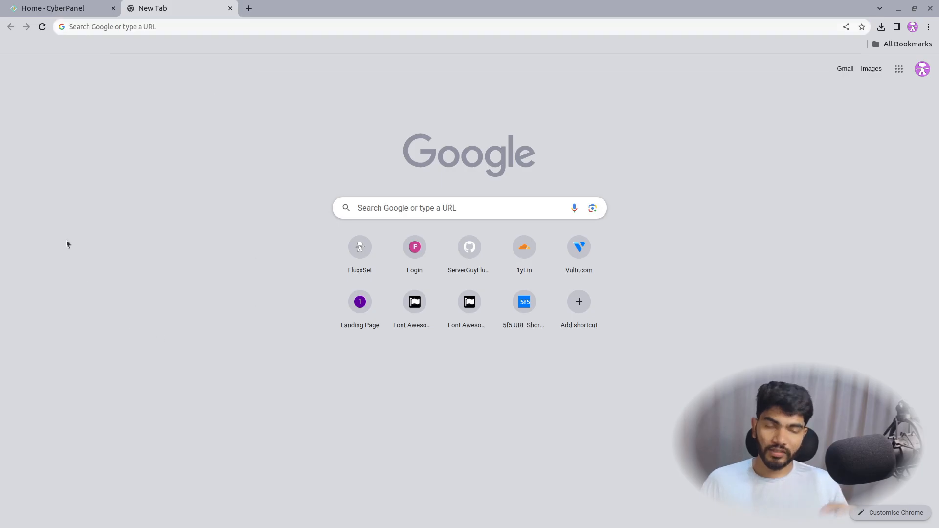
Step: Go from the 1yt.in shortcut through Home to the 1yt.in site's DNS Records list
left_click(537, 249)
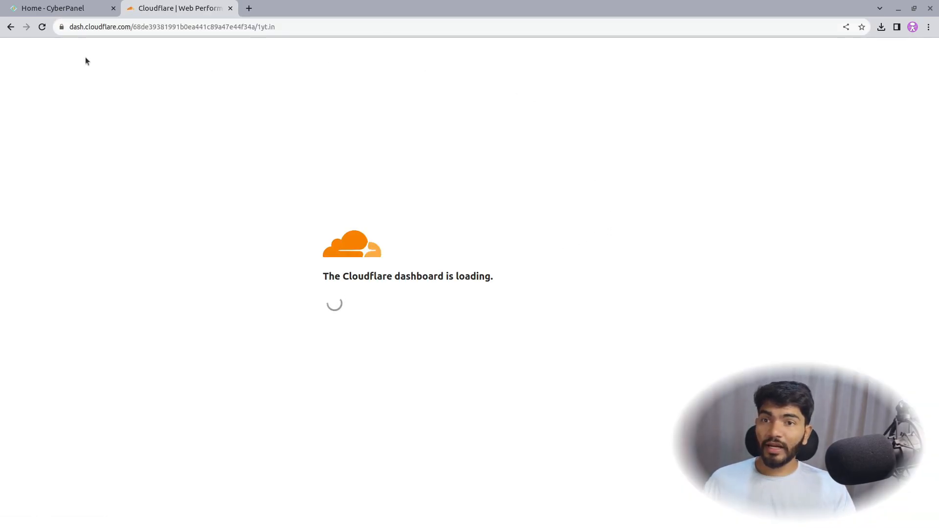
left_click(13, 83)
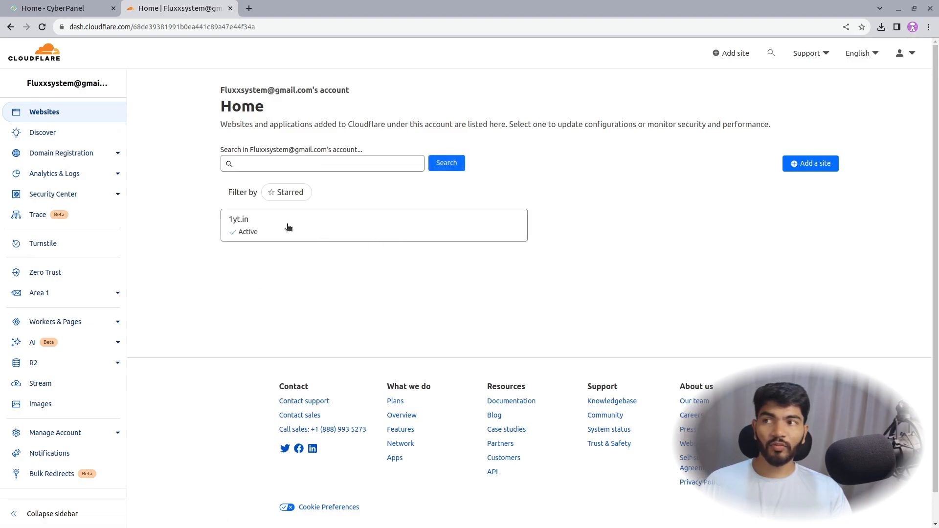
left_click(350, 229)
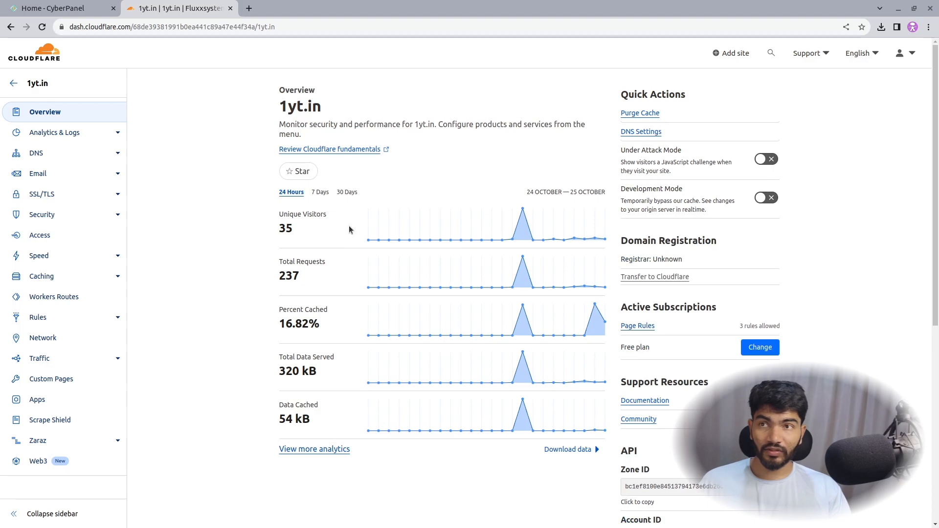
left_click(42, 161)
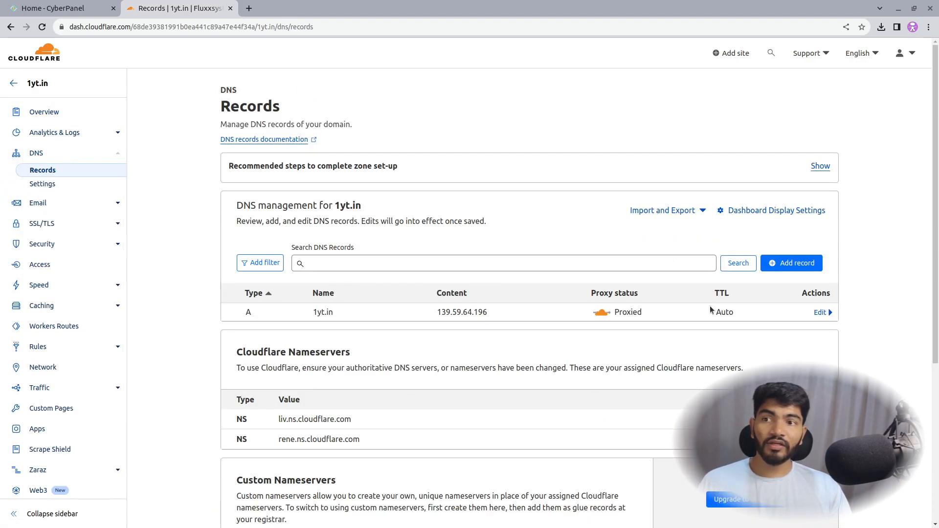
Step: Start a new DNS record named demo and copy the full subdomain demo.1yt.in
left_click(781, 264)
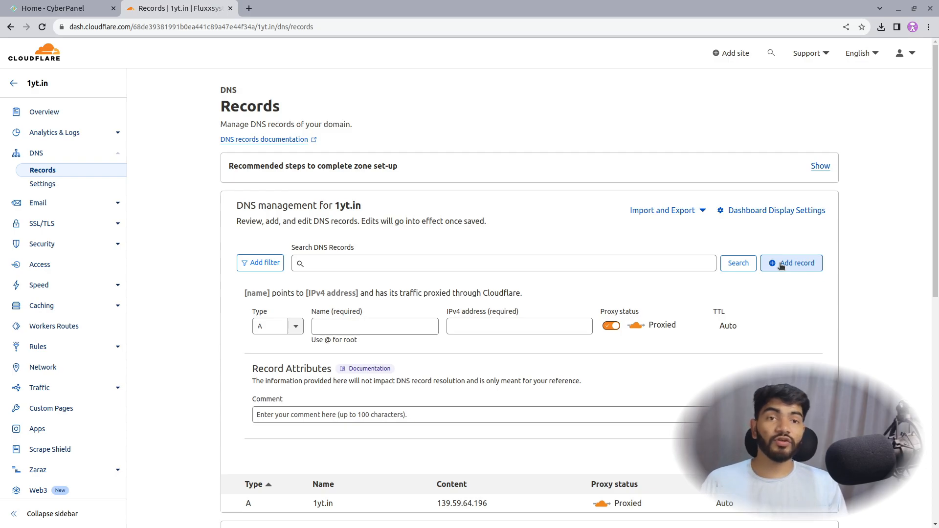
left_click(334, 328)
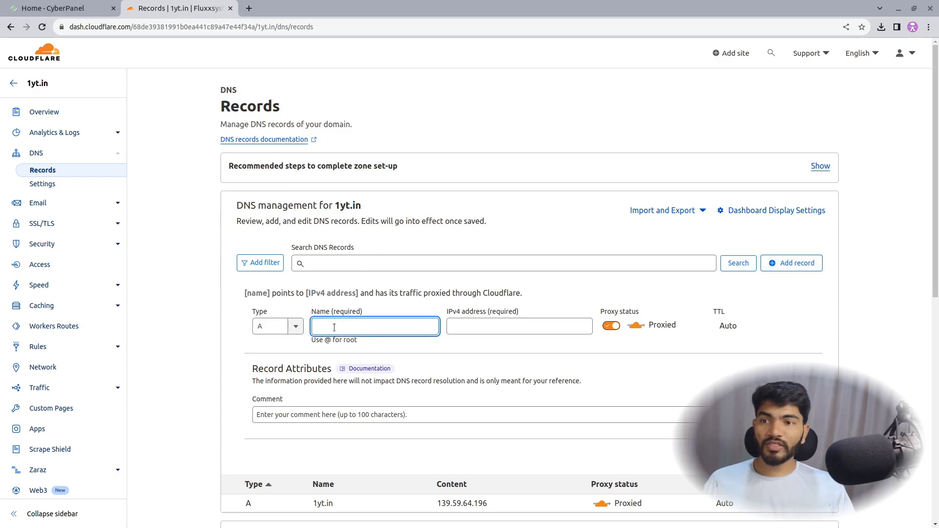
type("wp")
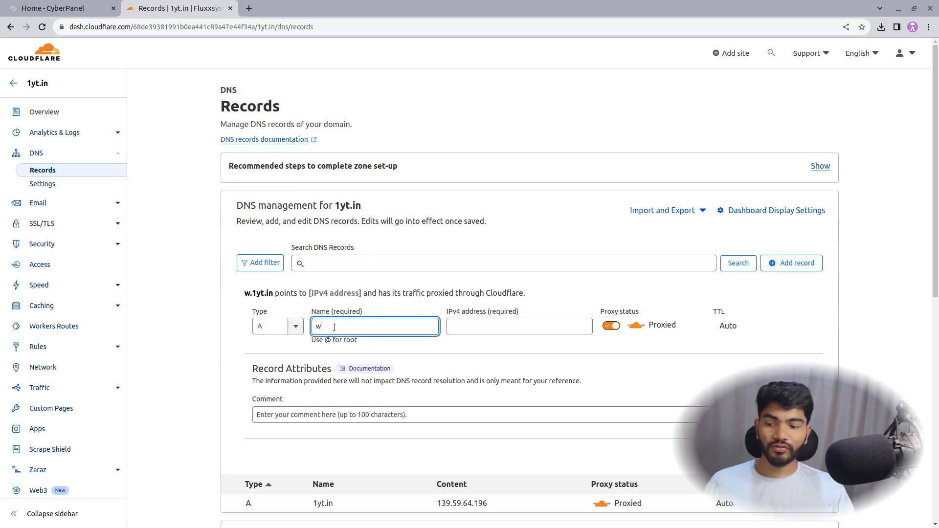
key("BackSpace")
key("BackSpace")
type("demo")
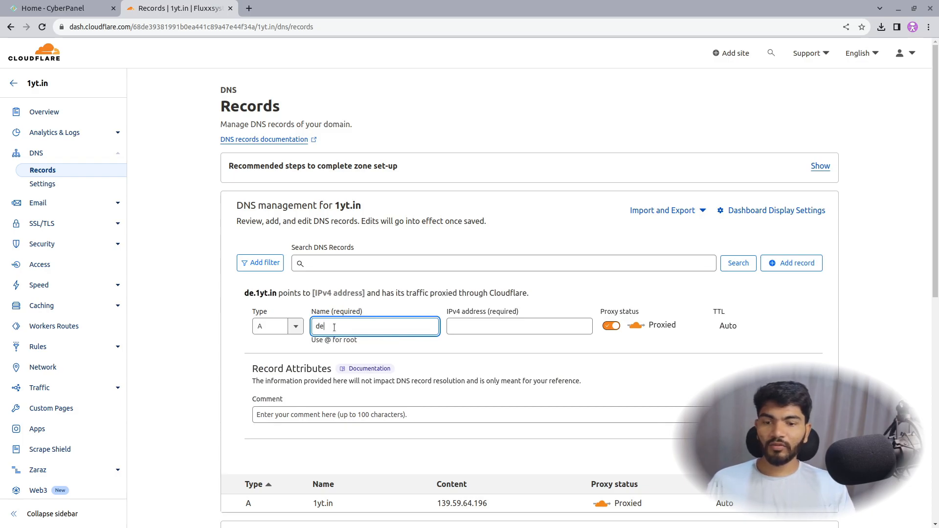
left_click_drag(244, 293, 289, 293)
right_click(274, 292)
left_click(294, 298)
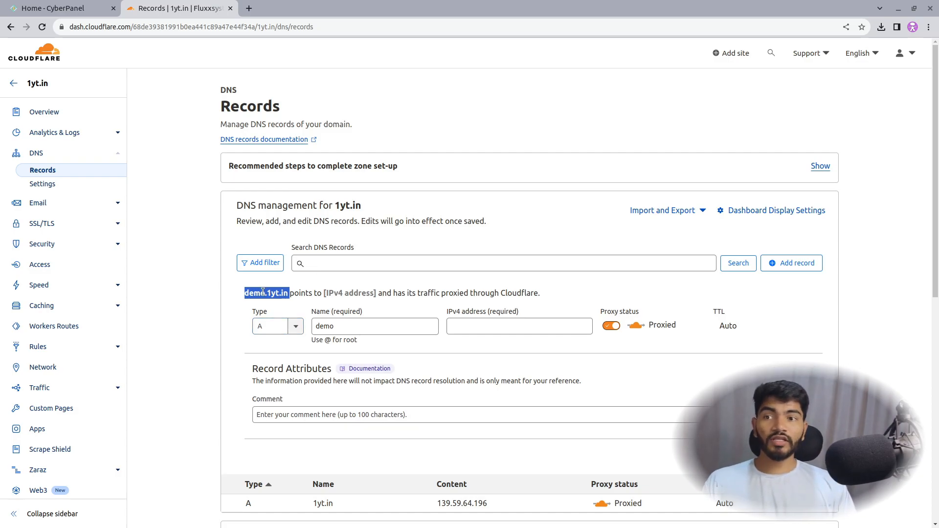
left_click(277, 294)
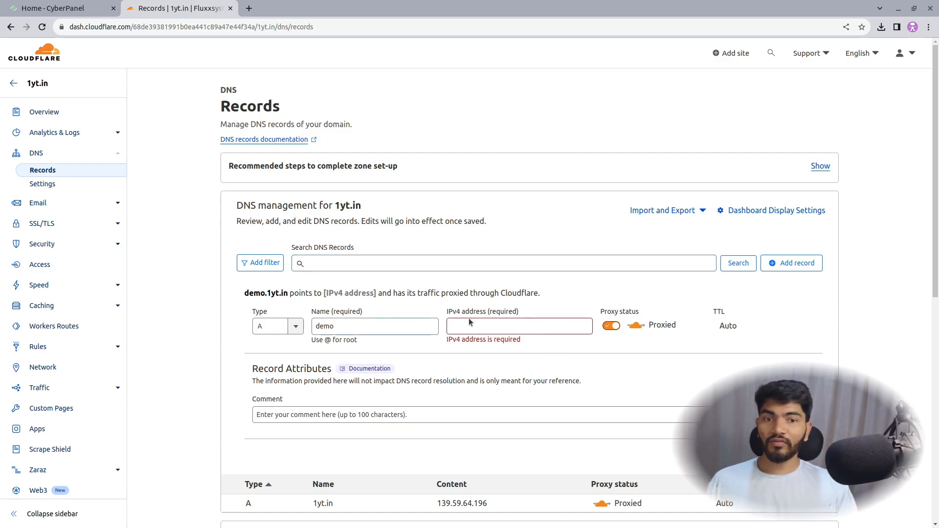
Step: Take the server IP 139.59.64.196 from CyberPanel's URL as the IPv4 address and save the proxied record
left_click(484, 326)
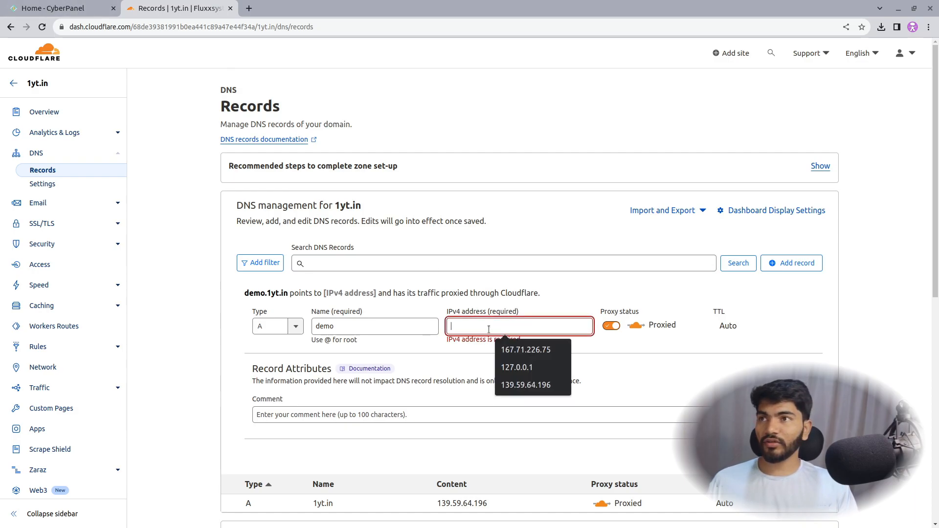
left_click(443, 258)
left_click(54, 8)
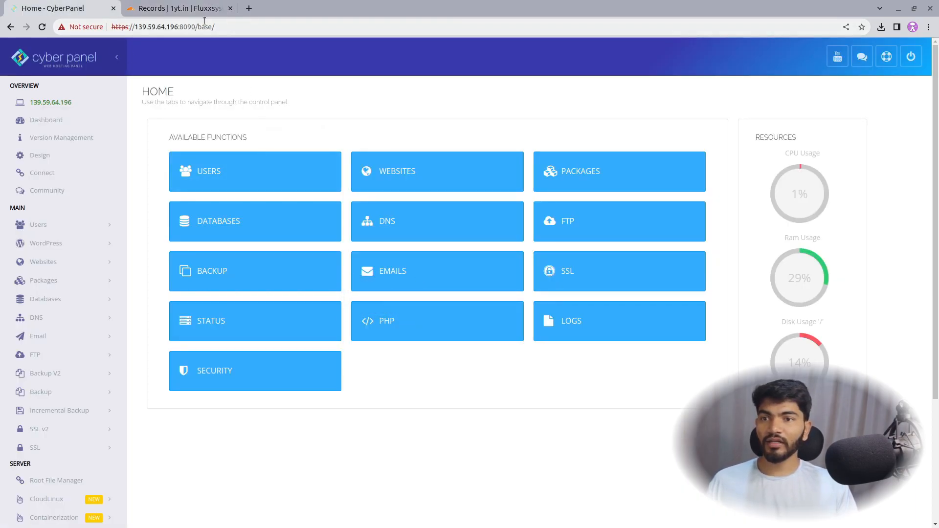
left_click_drag(179, 26, 137, 27)
left_click(176, 8)
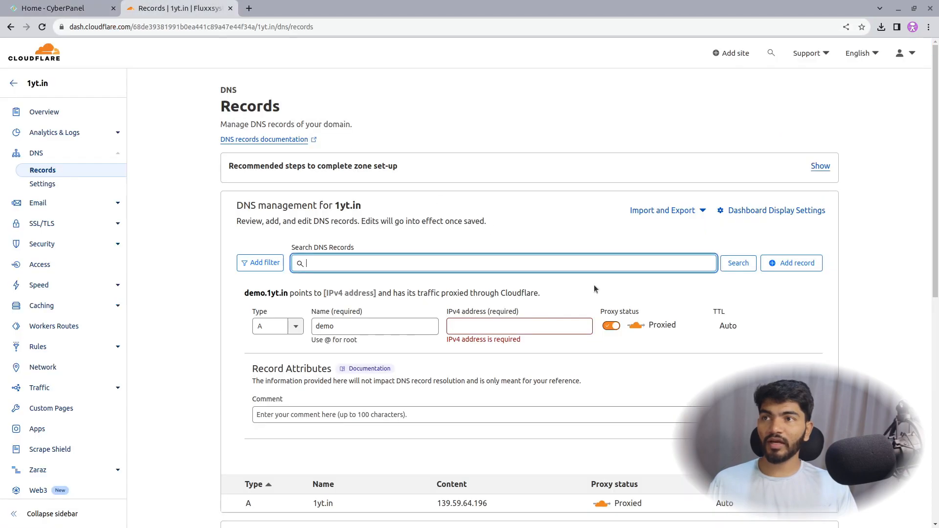
left_click(517, 328)
key("ctrl+v")
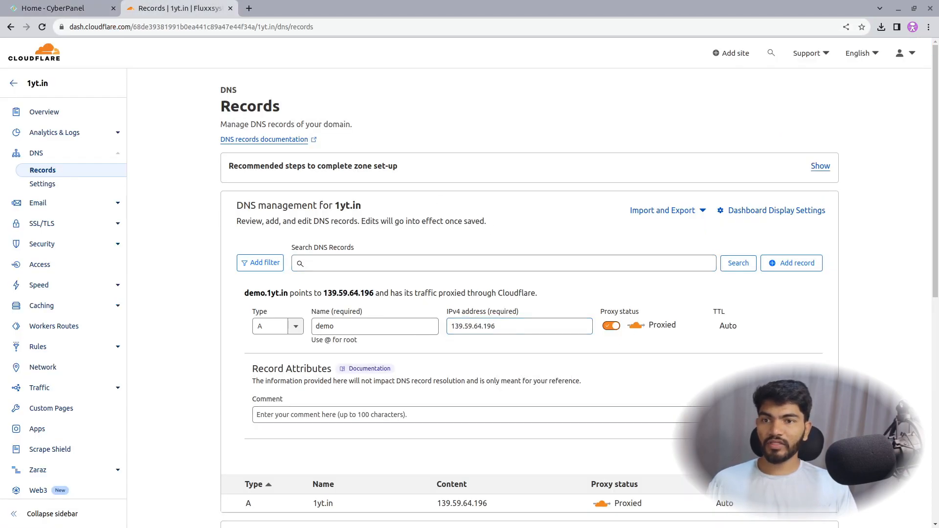
key("Return")
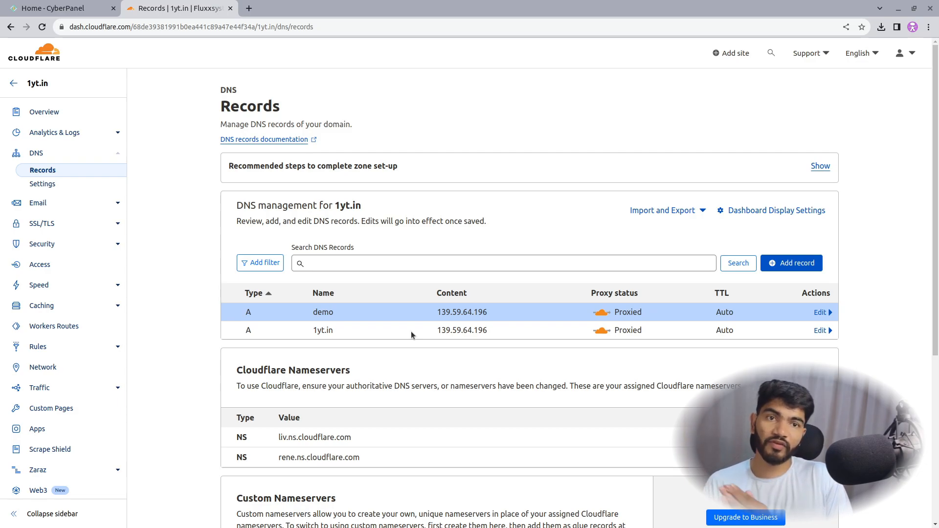
Step: Close the Cloudflare tab and start a new website with Default package and admin owner
left_click(51, 8)
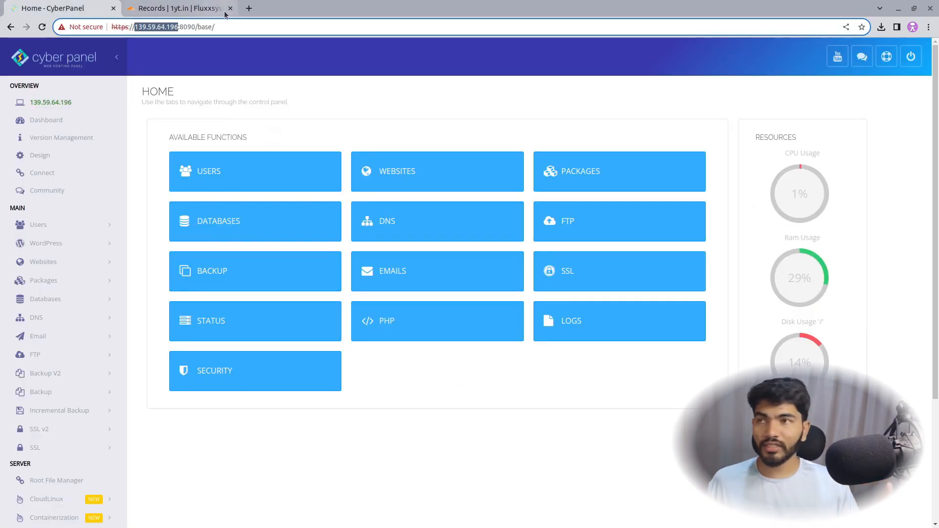
left_click(230, 9)
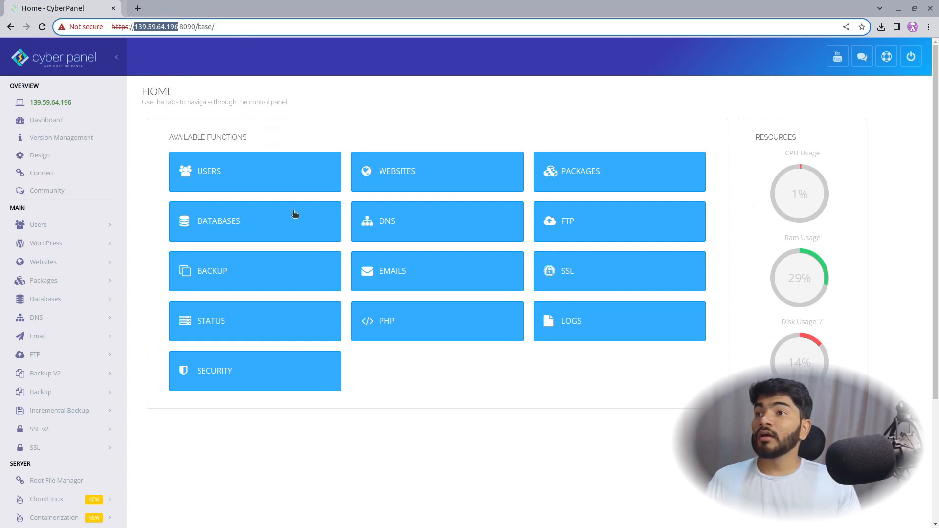
left_click(442, 180)
left_click(223, 177)
left_click(386, 176)
left_click(377, 195)
left_click(373, 212)
left_click(369, 232)
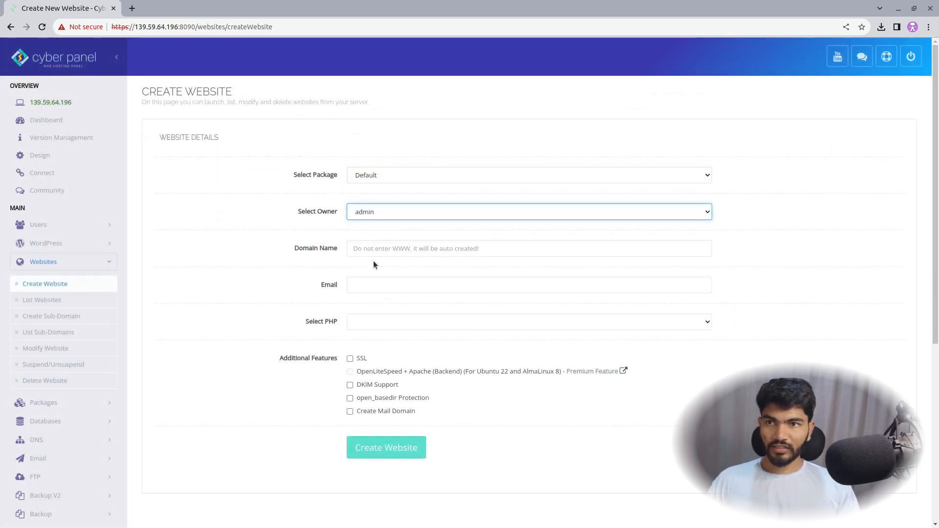
Step: Enter demo.1yt.in as the new website's domain name
left_click(378, 250)
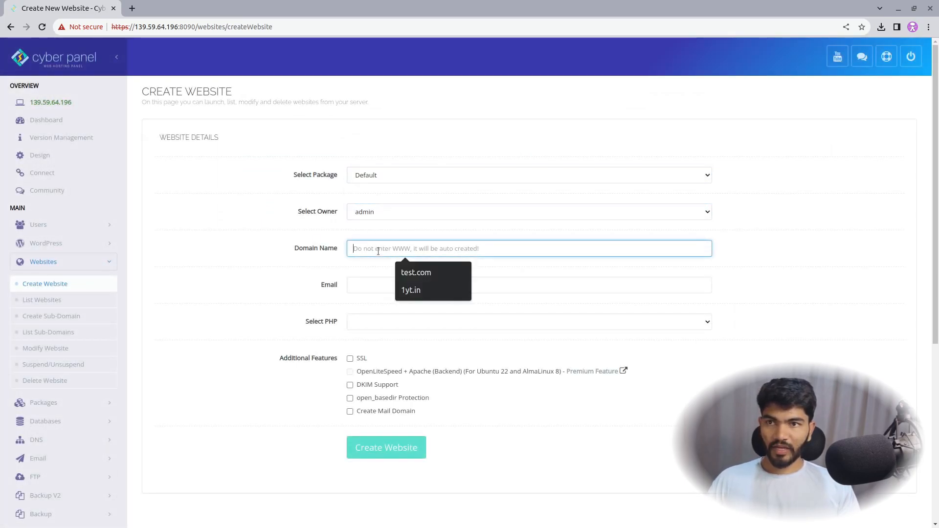
left_click(413, 291)
left_click_drag(380, 250, 333, 249)
key("Left")
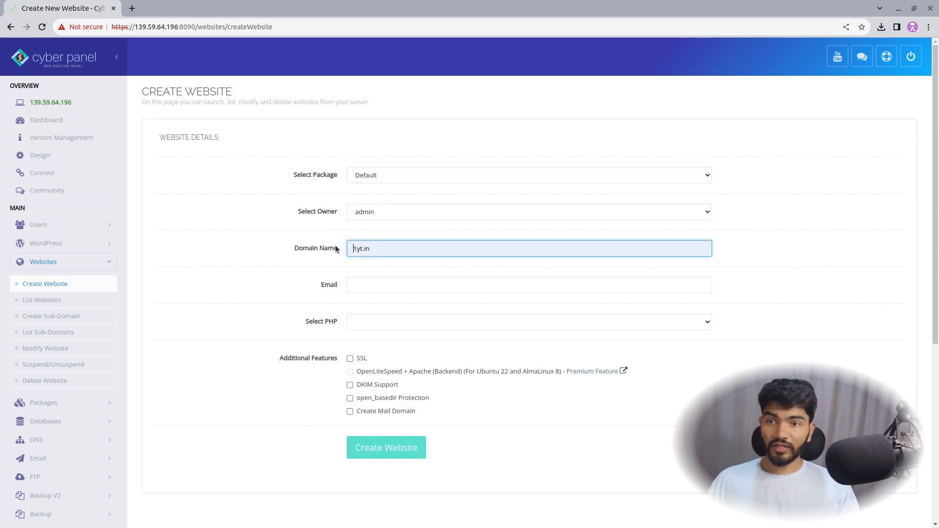
type("demo.")
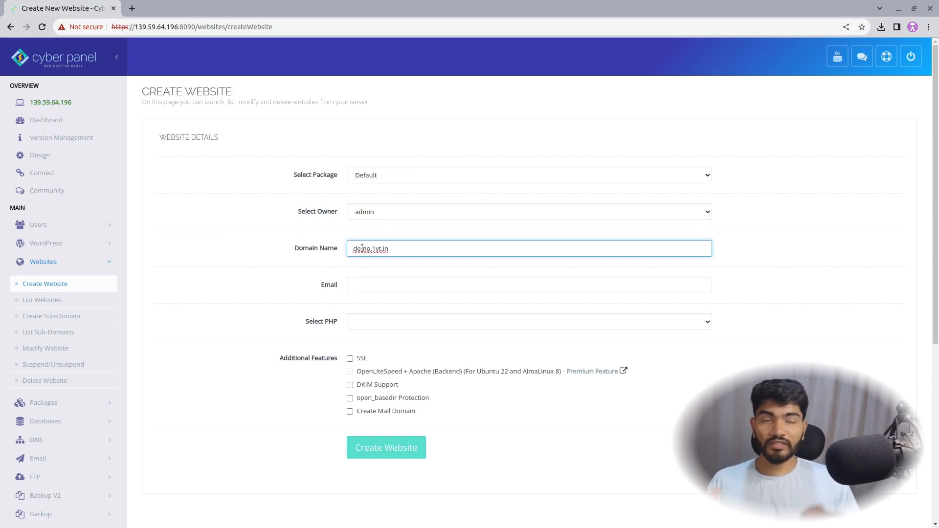
left_click_drag(372, 247, 343, 250)
key("BackSpace")
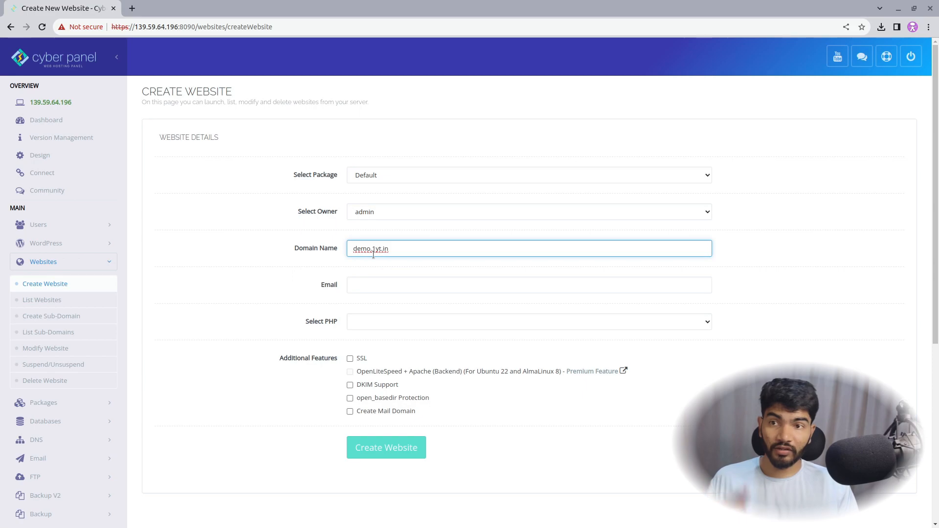
Step: Use the suggested email, choose PHP 8.1, enable SSL and open_basedir, and create the site
left_click(269, 267)
left_click(407, 285)
left_click(458, 316)
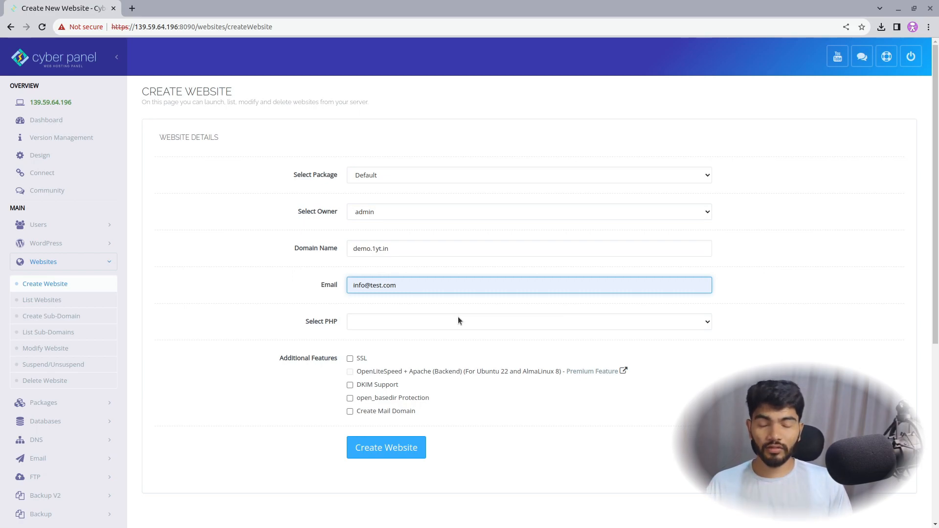
left_click(450, 324)
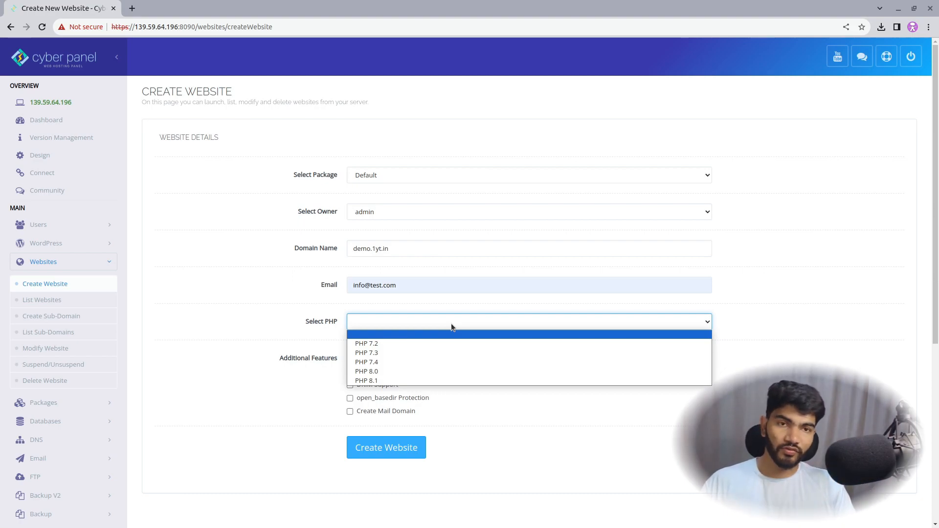
left_click(410, 380)
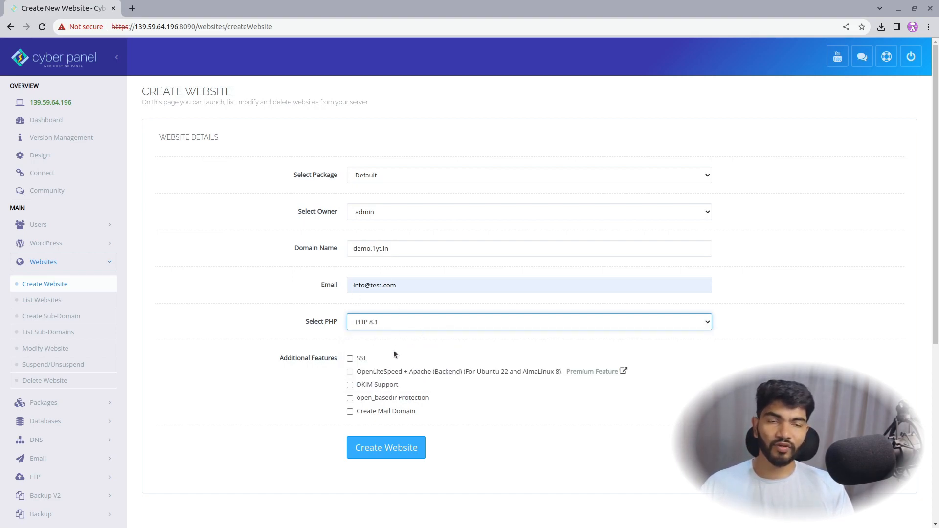
left_click(363, 358)
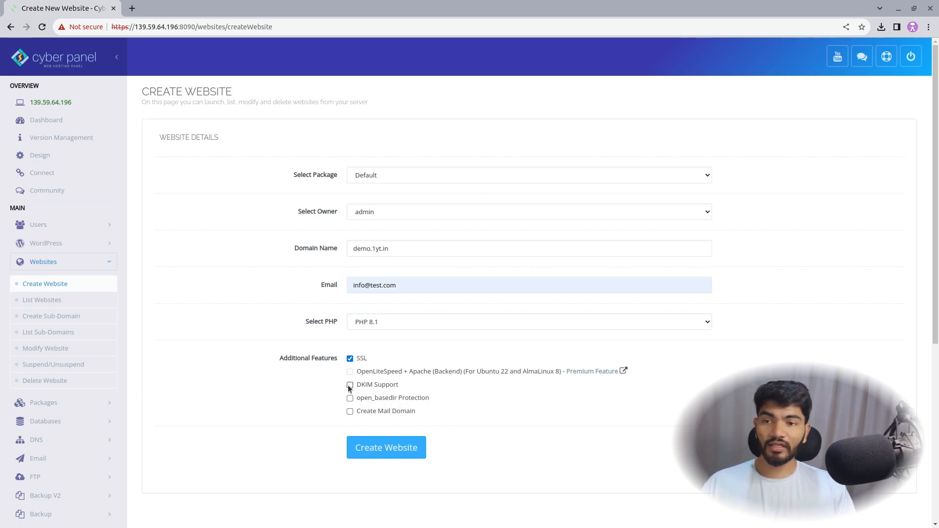
left_click(350, 399)
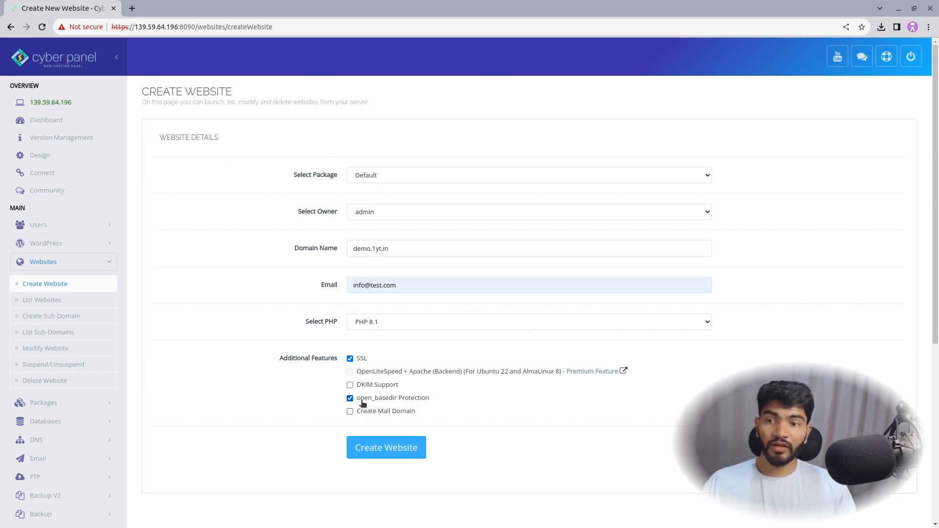
left_click(373, 457)
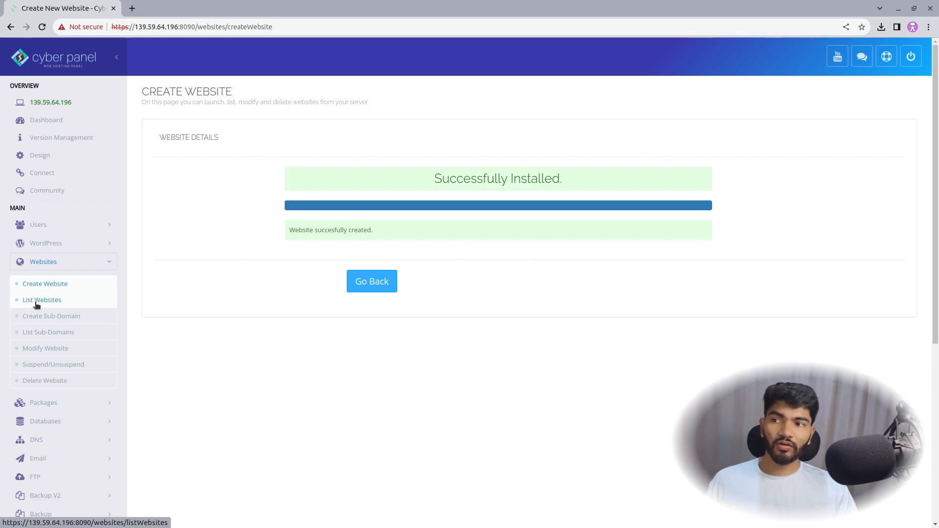
Step: From the website list, open the Manage page for demo.1yt.in and scroll to Application Installer
left_click(61, 121)
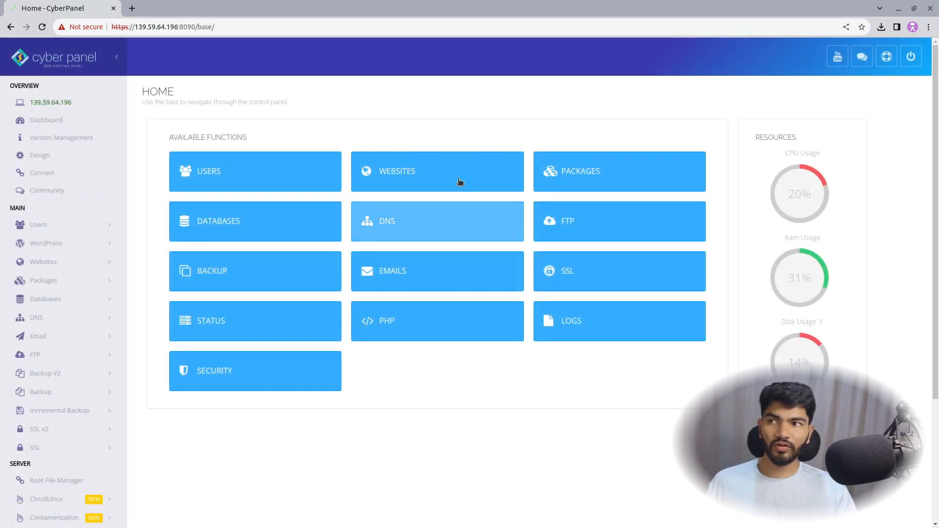
left_click(424, 158)
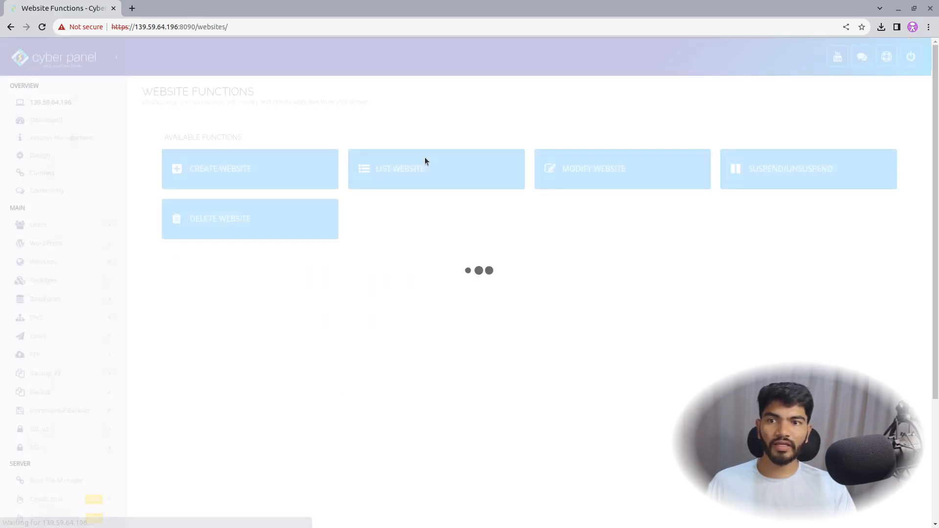
left_click(414, 163)
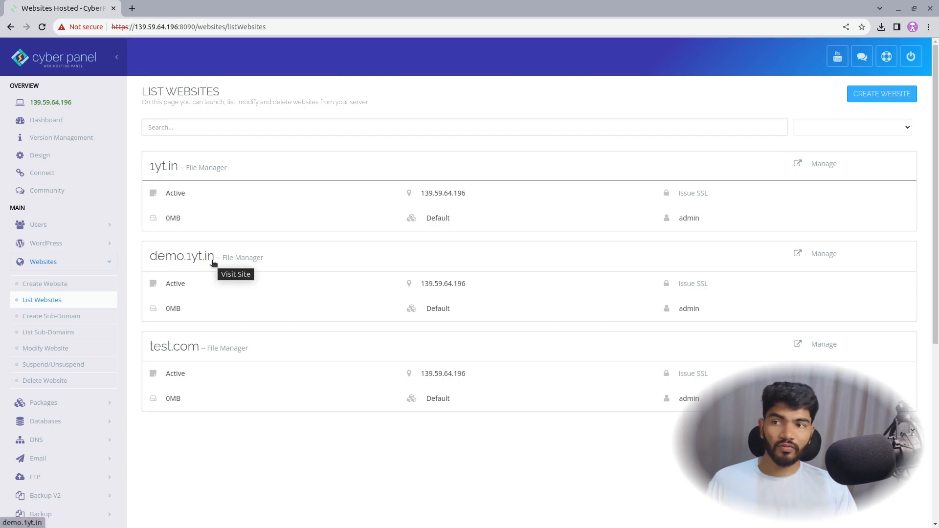
scroll(600, 206, "down", 5)
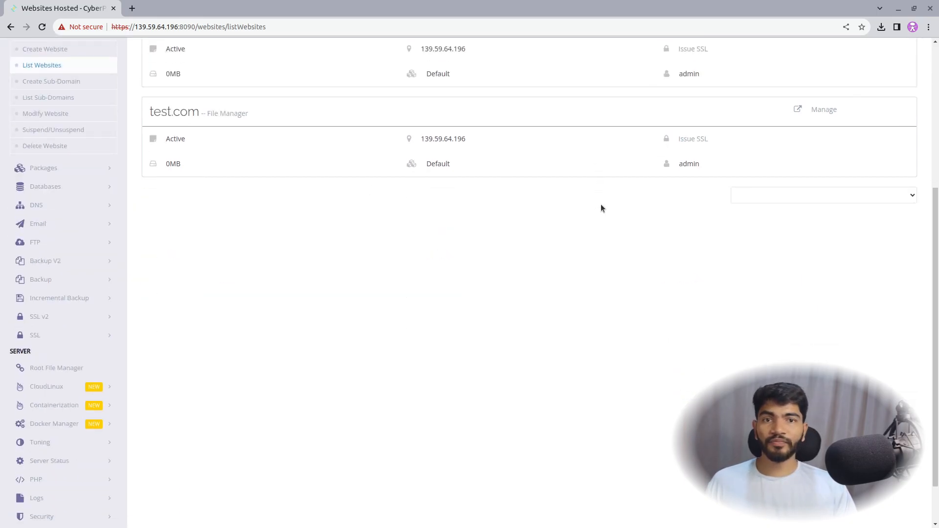
scroll(636, 191, "up", 3)
left_click(834, 140)
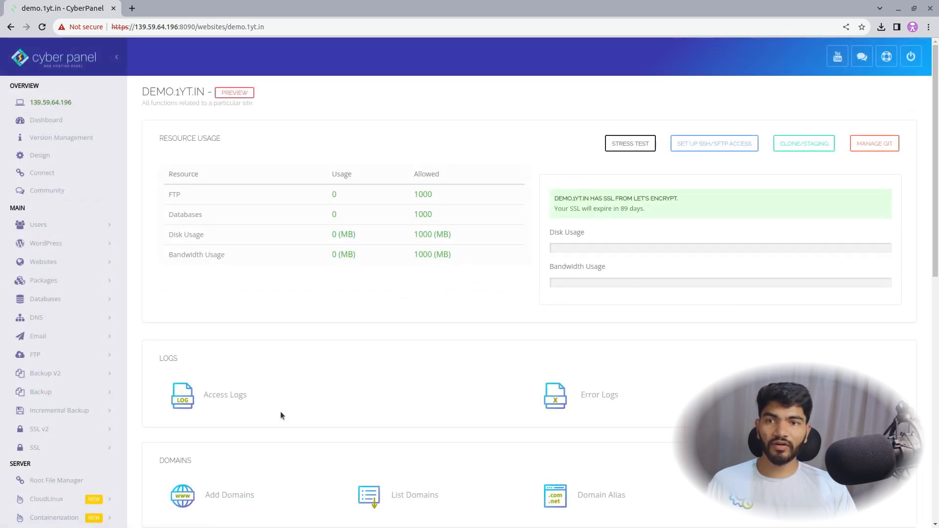
scroll(372, 273, "down", 5)
scroll(512, 292, "up", 5)
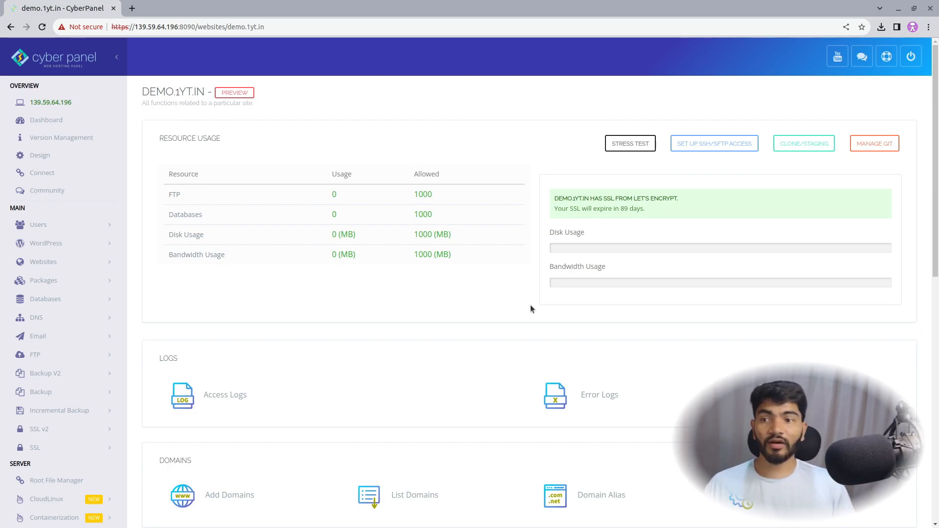
scroll(359, 213, "down", 11)
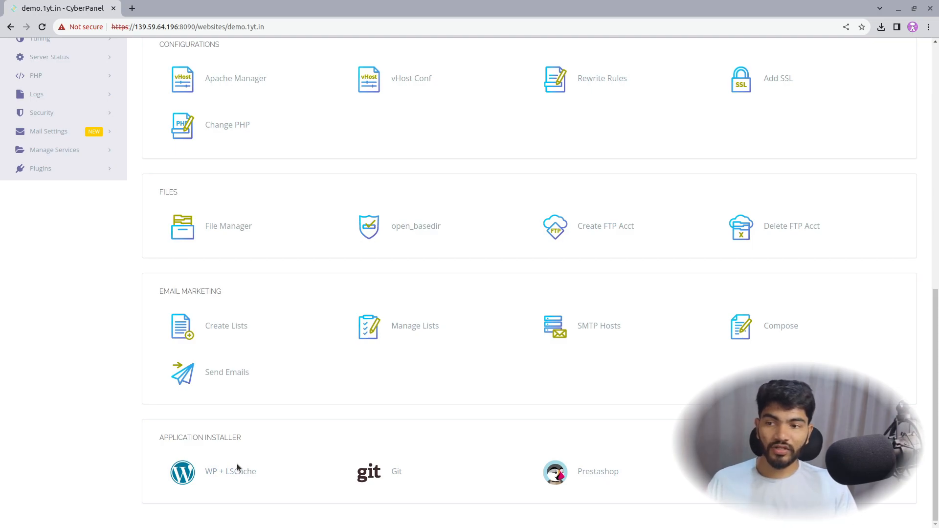
Step: Install WordPress via WP + LSCache with blog title test, an admin username, password and admin e-mail
left_click(238, 470)
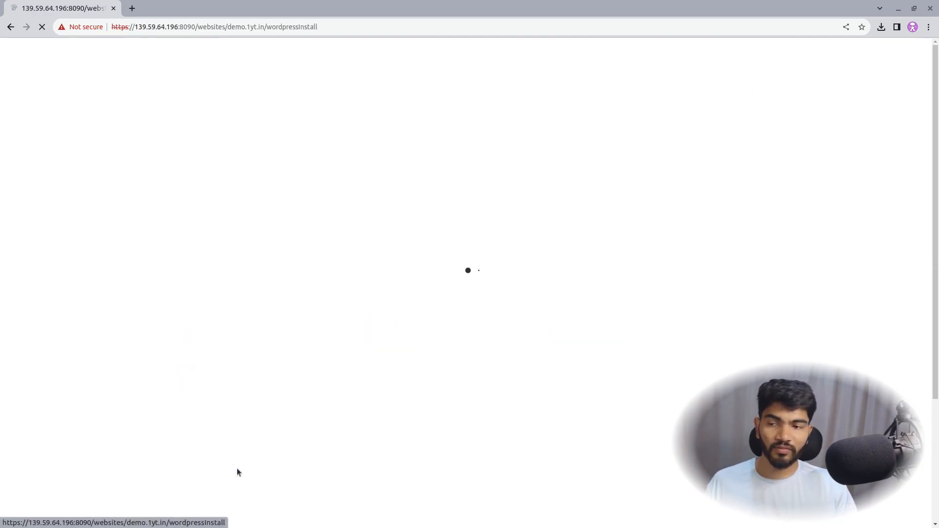
left_click(402, 159)
type("test")
key("Tab")
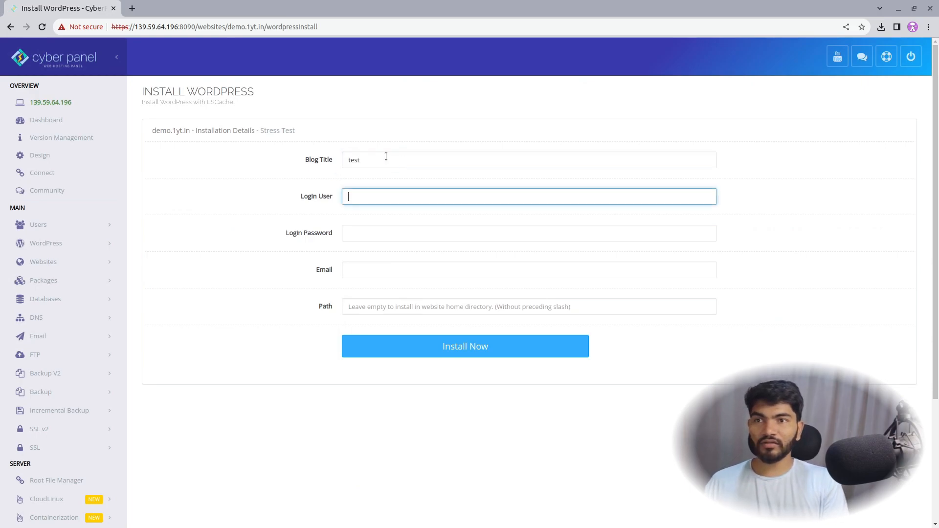
type("adm")
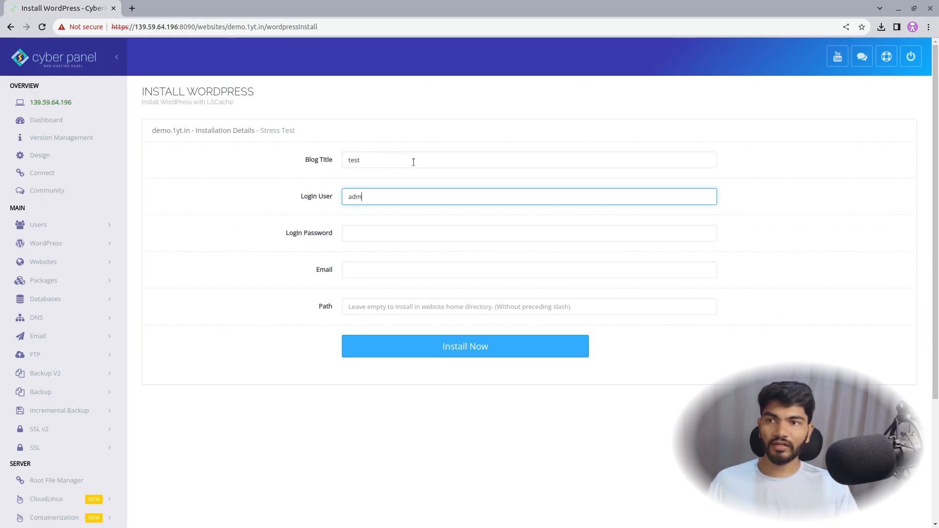
type("•••••")
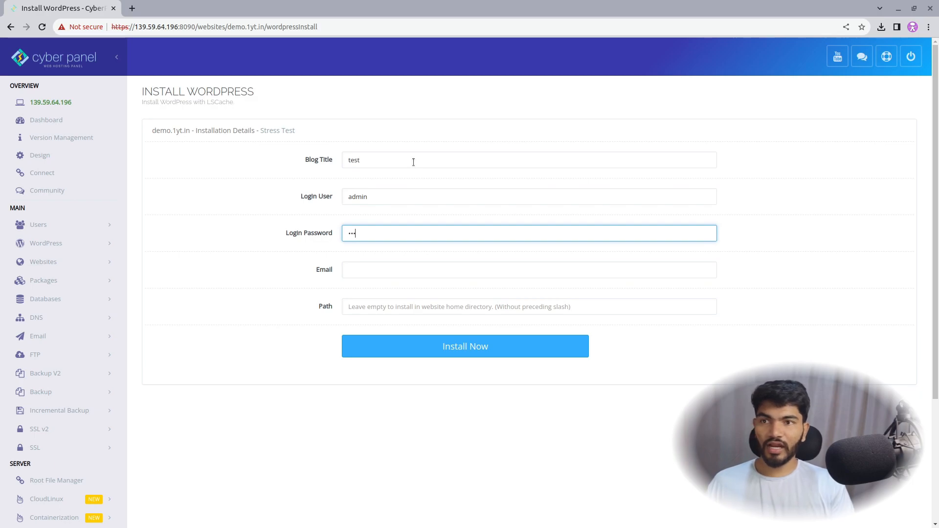
type("•")
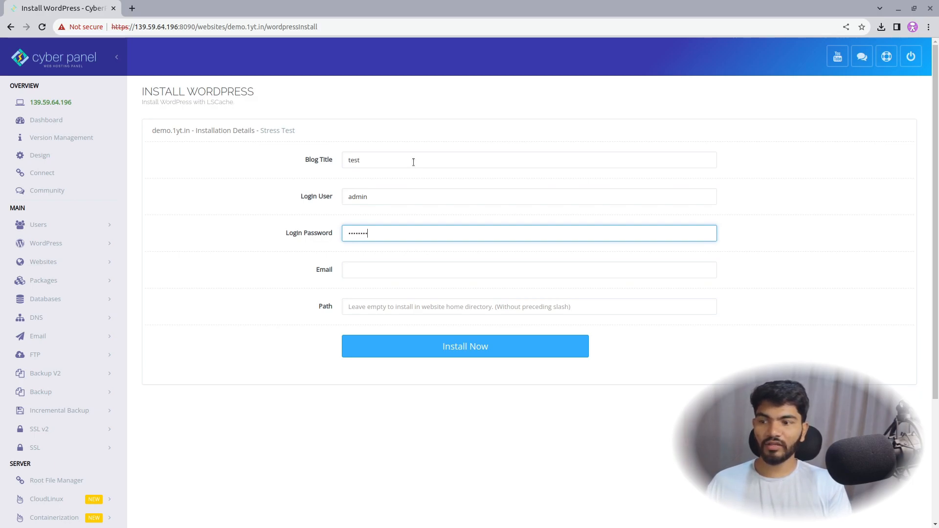
left_click(427, 266)
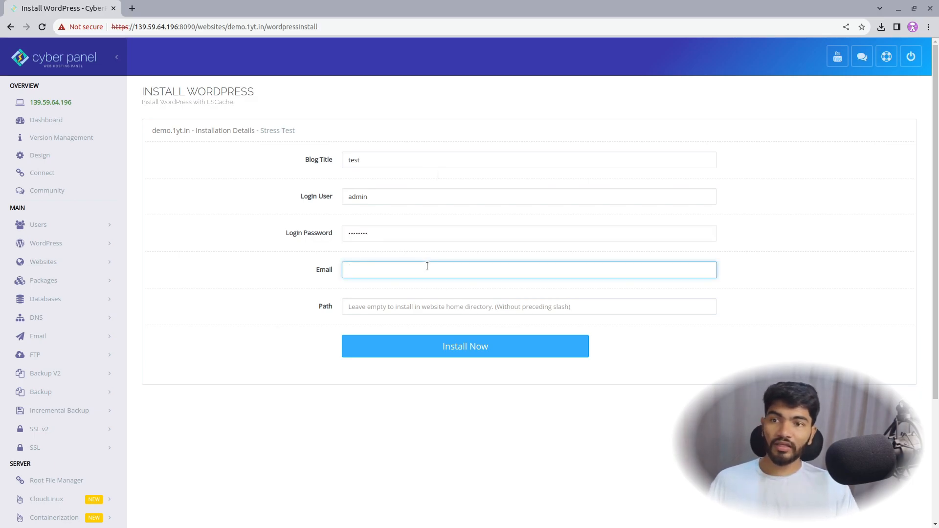
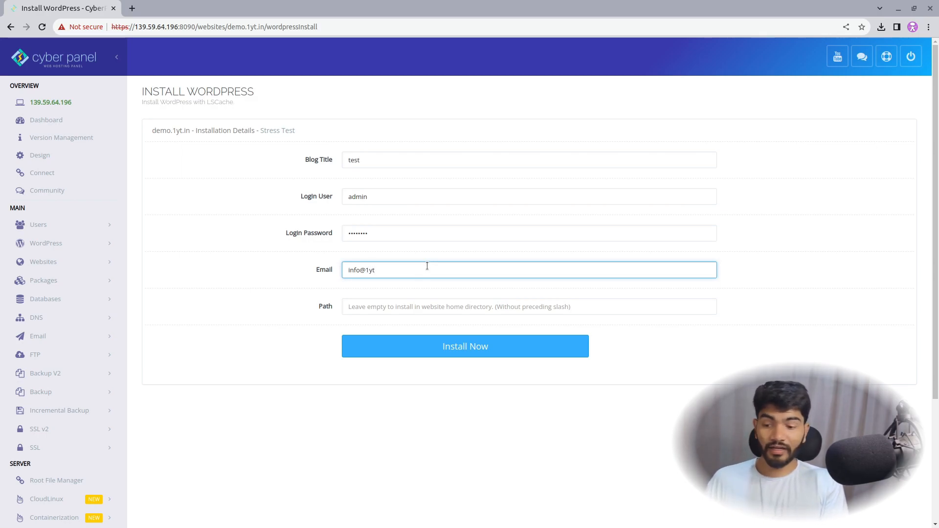
left_click(431, 315)
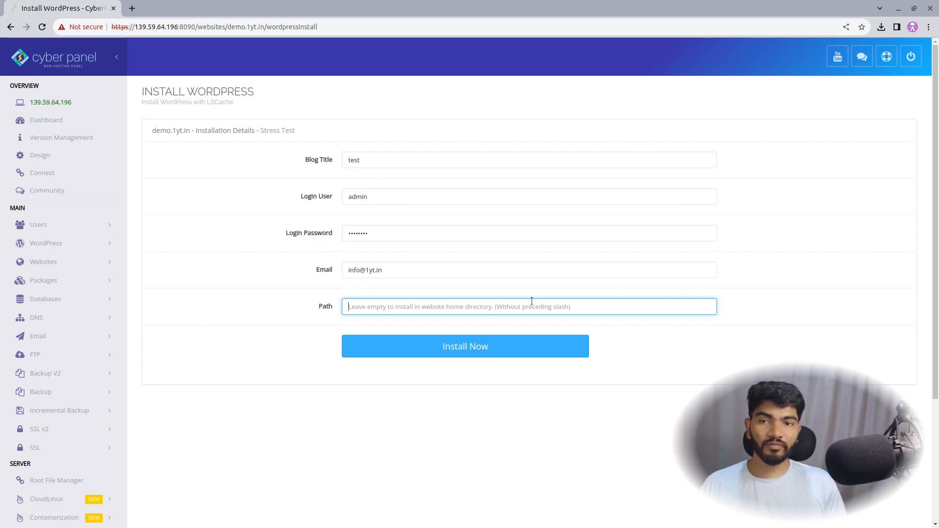
left_click(467, 353)
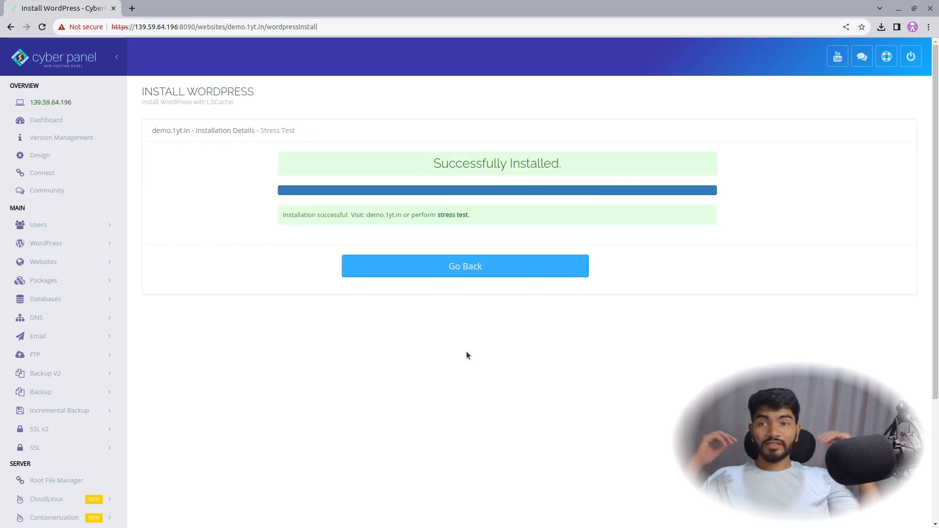
Step: Back on the demo.1yt.in site page, copy the domain from the address bar and open a new tab
left_click(479, 274)
left_click(11, 27)
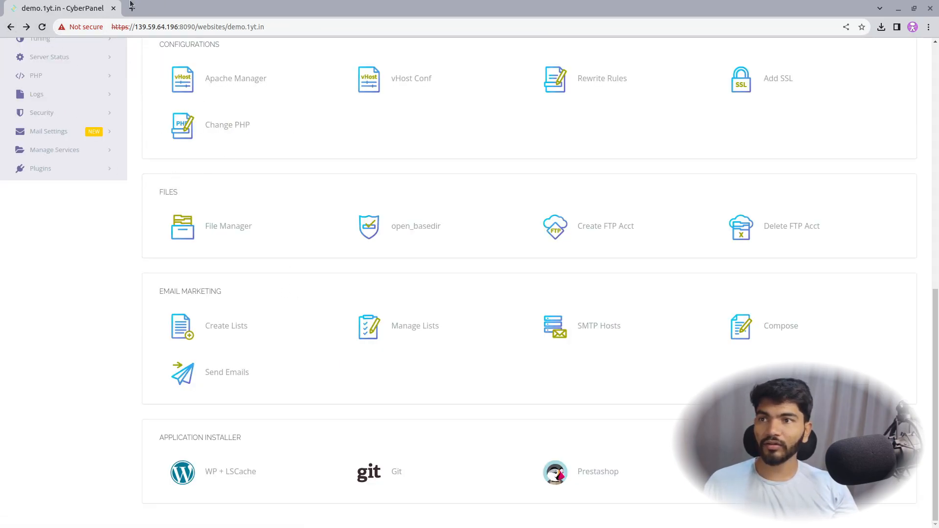
scroll(330, 149, "up", 5)
left_click(251, 22)
left_click_drag(251, 21, 227, 25)
key("ctrl+c")
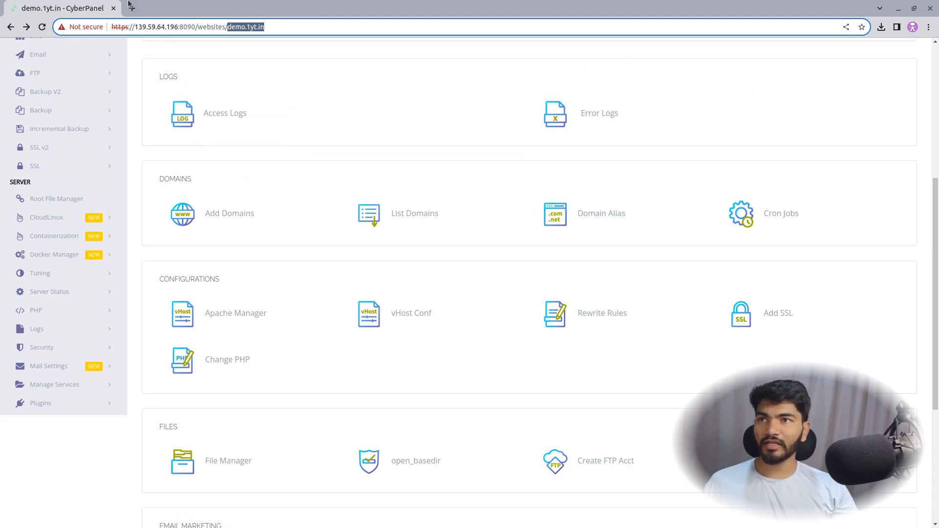
left_click(131, 9)
Step: Load demo.1yt.in in the new tab, then go to demo.1yt.in/wp-admin
key("ctrl+v")
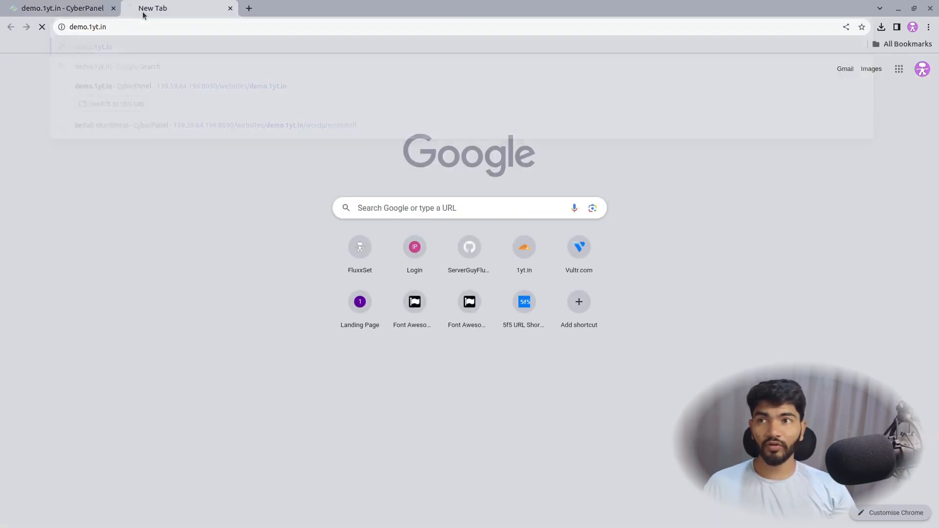
key("Return")
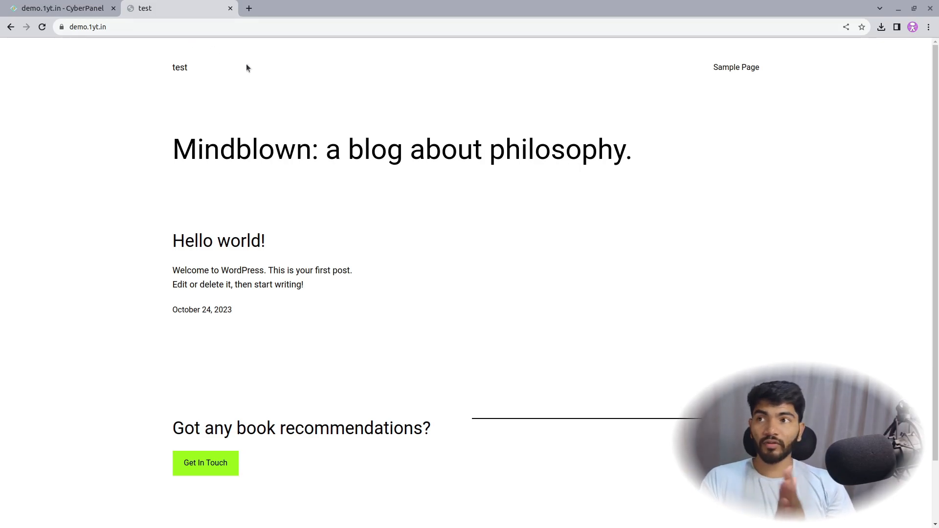
scroll(424, 238, "down", 3)
left_click(166, 28)
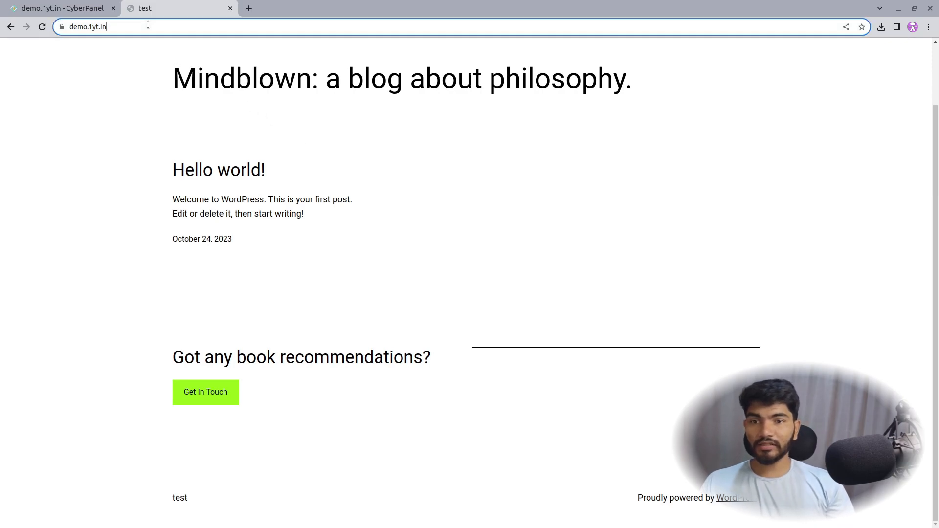
type("/wp-admin")
key("Return")
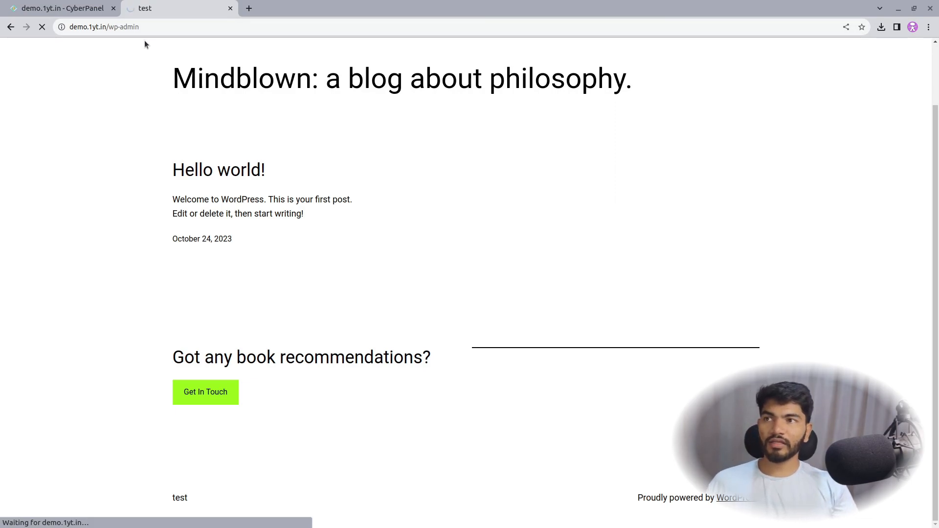
Step: Log in to WordPress as admin with the account password, retrying after the failed attempt
type("admin")
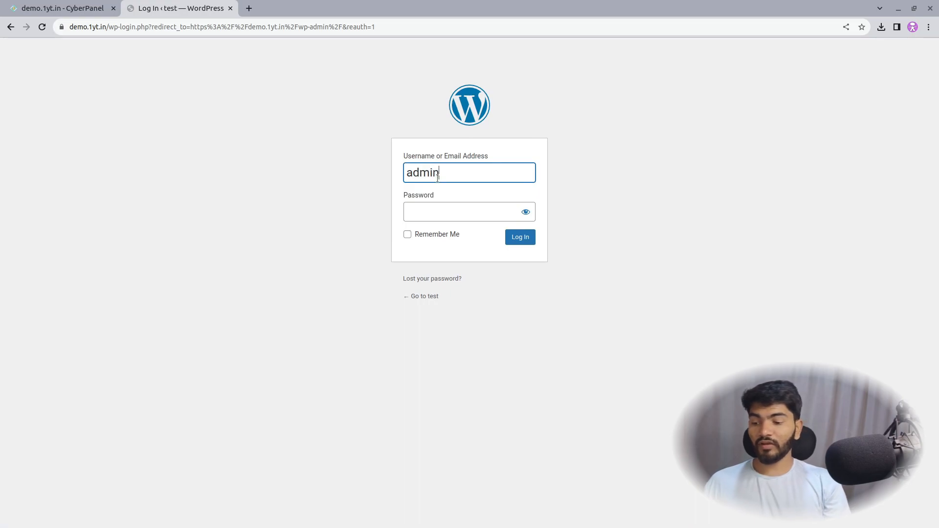
key("Tab")
type("*********")
key("Return")
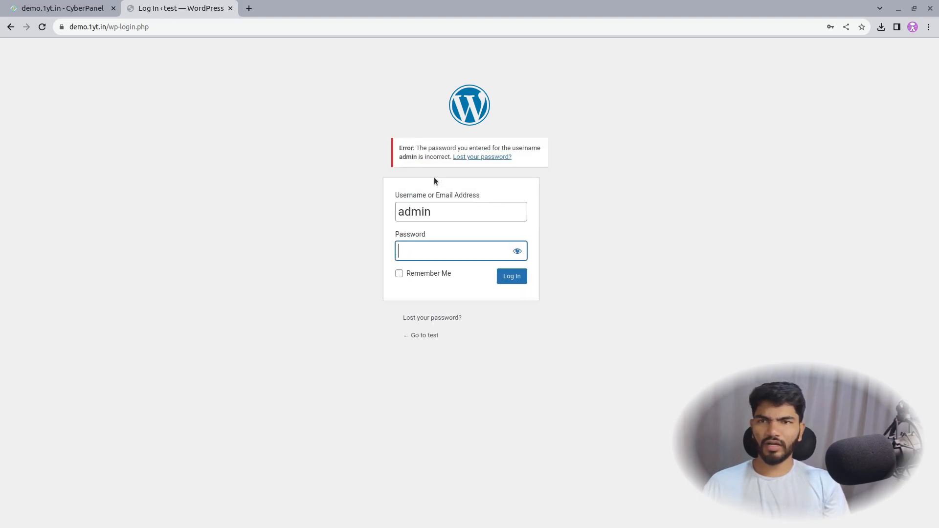
type("********")
key("Return")
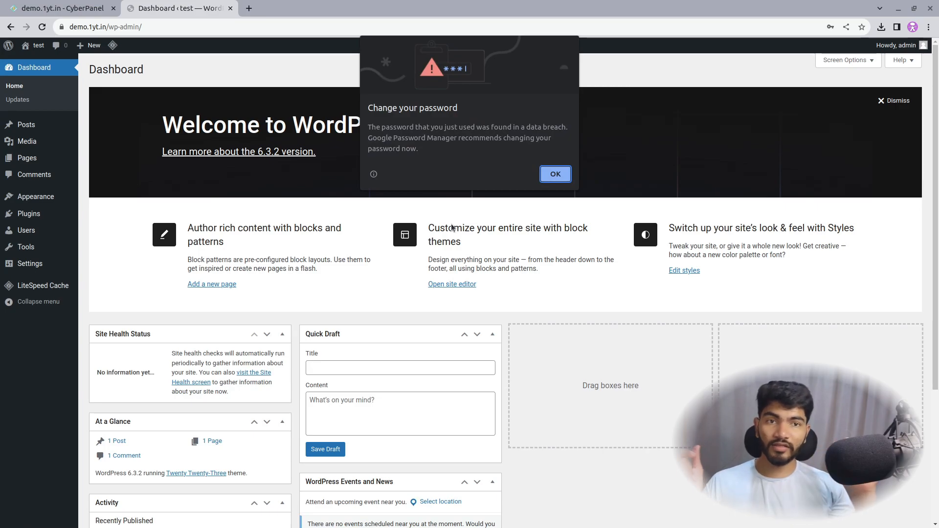
Step: Dismiss the breached-password warning, decline saving the password, and return to the CyberPanel tab
left_click(562, 179)
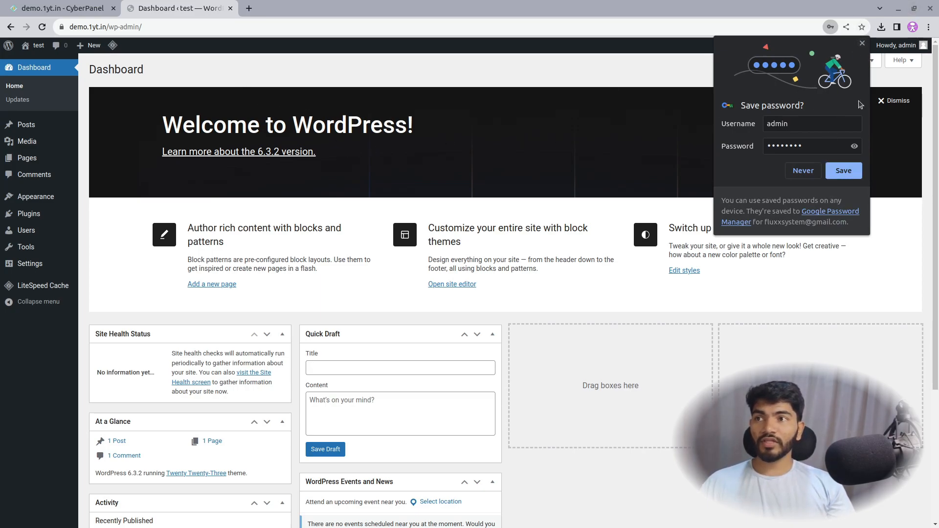
left_click(862, 44)
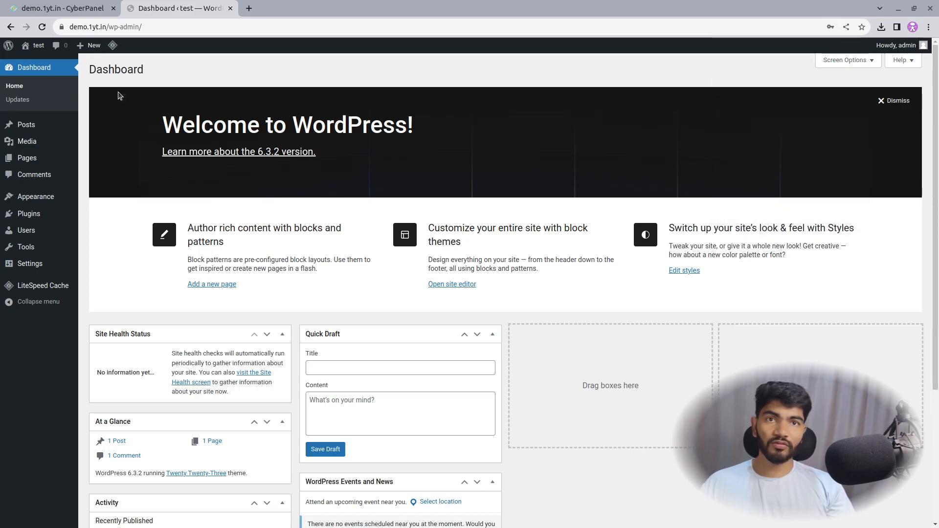
left_click(64, 8)
scroll(342, 109, "up", 6)
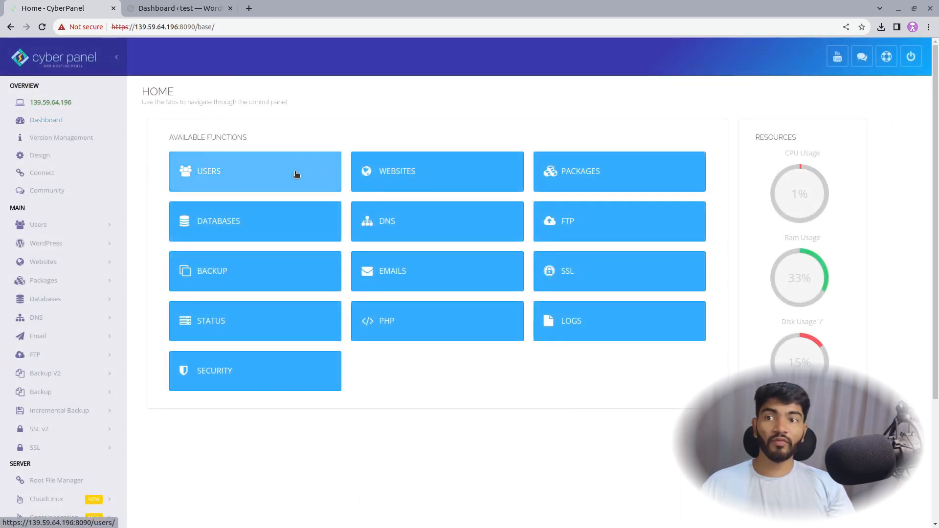
Step: List the databases for demo.1yt.in and review the site's database name and user
left_click(213, 216)
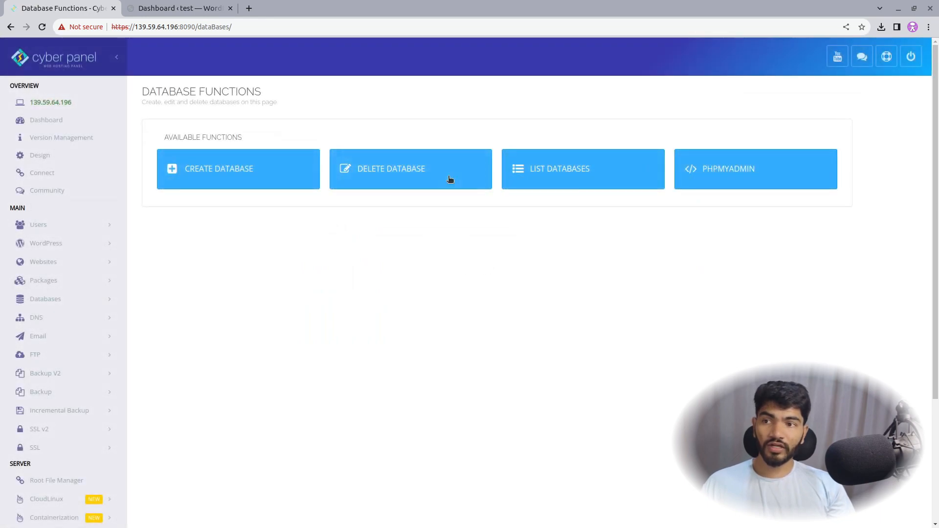
left_click(561, 177)
left_click(447, 185)
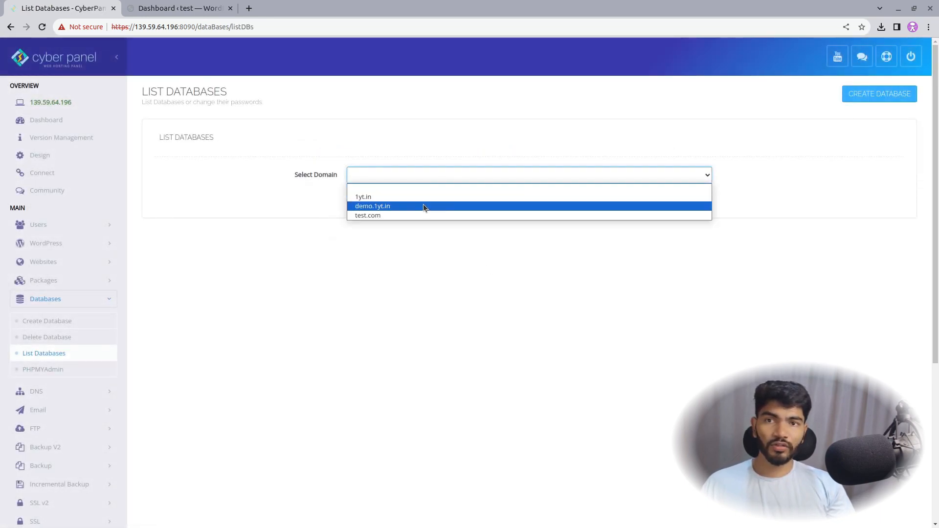
left_click(367, 209)
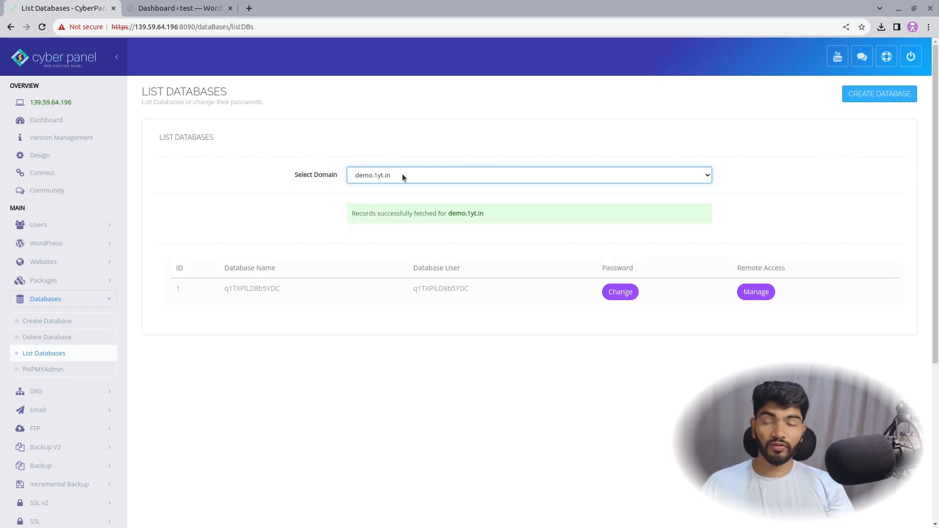
double_click(281, 292)
left_click_drag(471, 289, 150, 290)
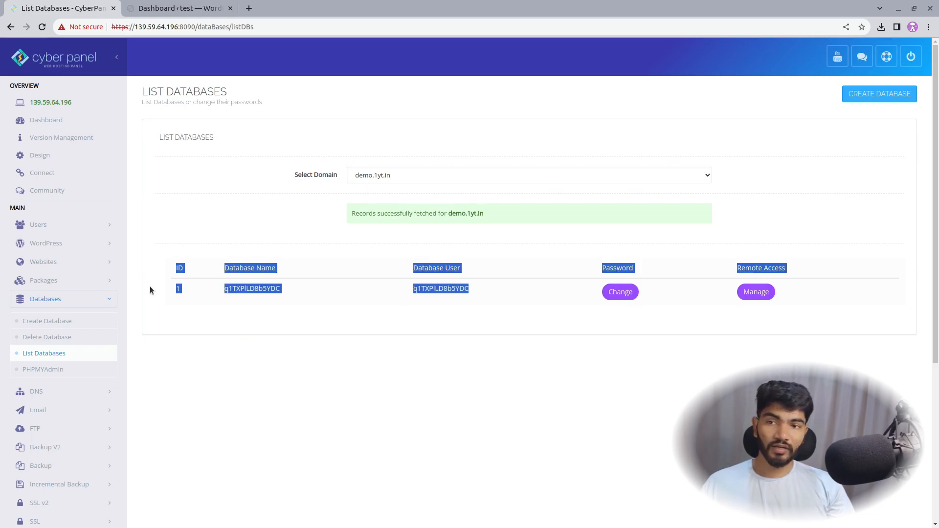
left_click(442, 305)
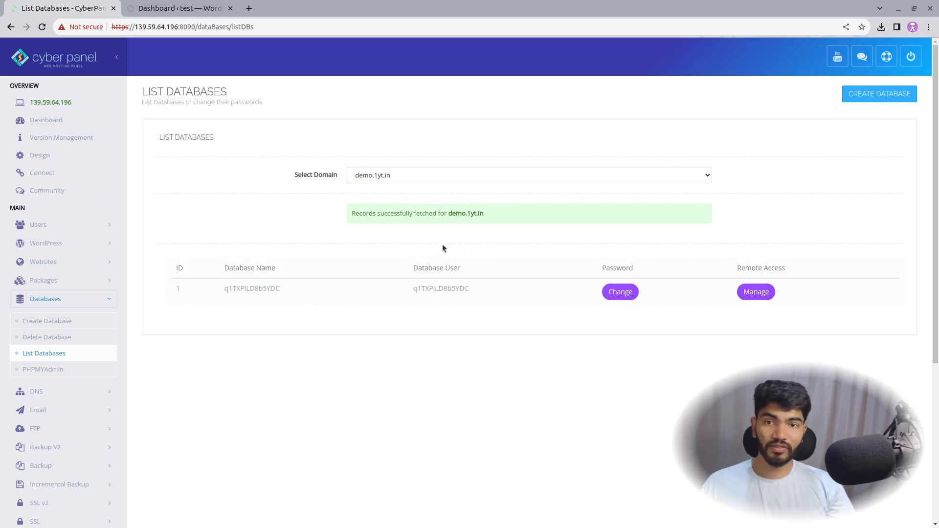
scroll(440, 247, "down", 2)
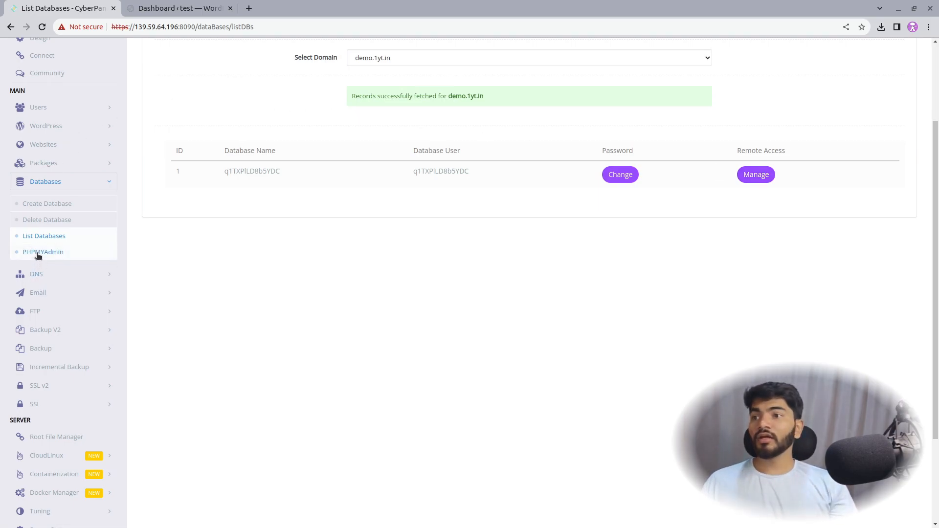
scroll(264, 183, "up", 3)
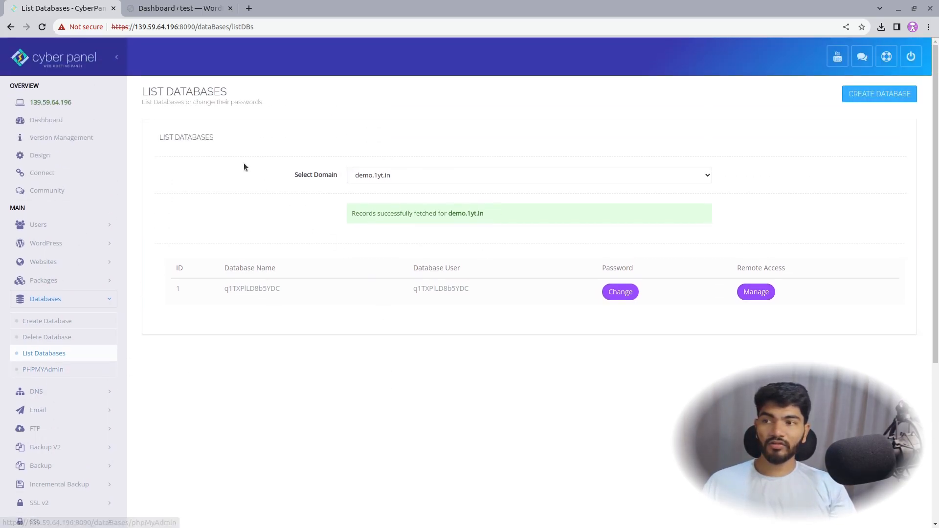
left_click(14, 27)
Step: Open phpMyAdmin from the PHPMYADMIN tile to view the site's database, then close its tab
left_click(763, 155)
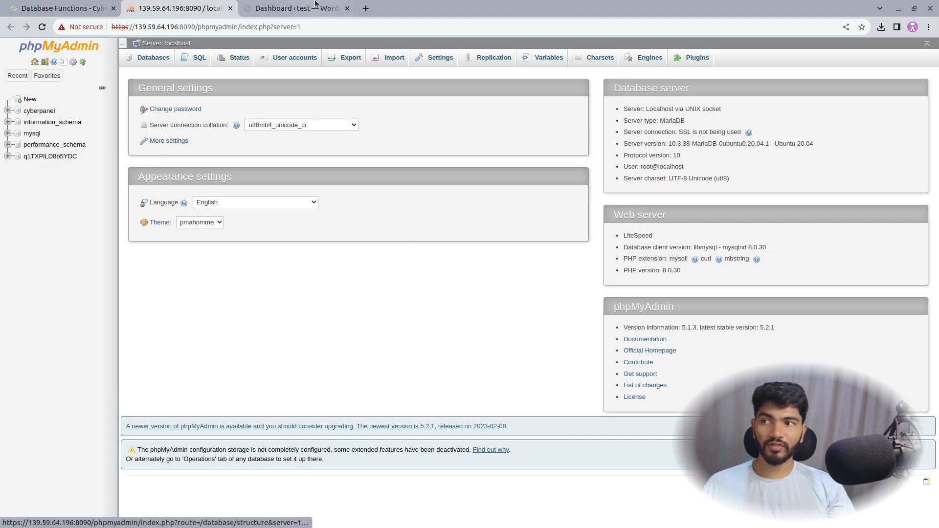
left_click(229, 9)
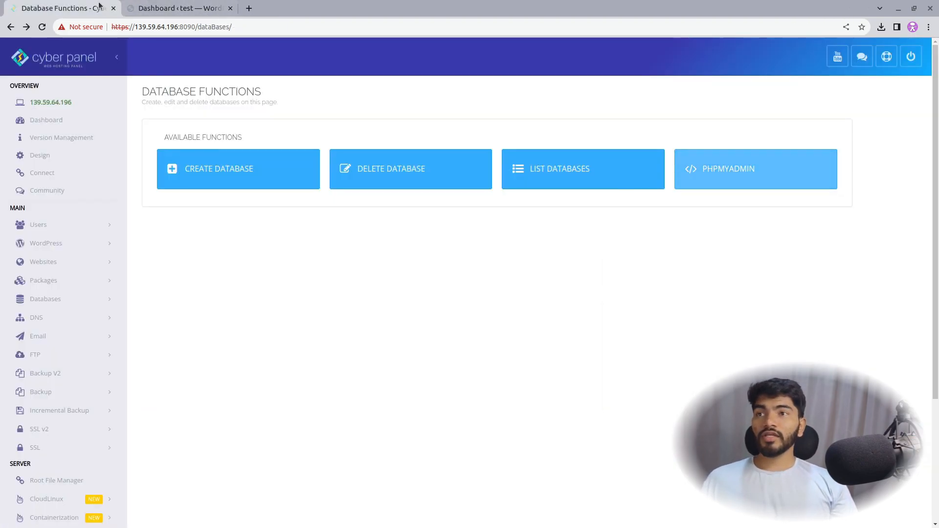